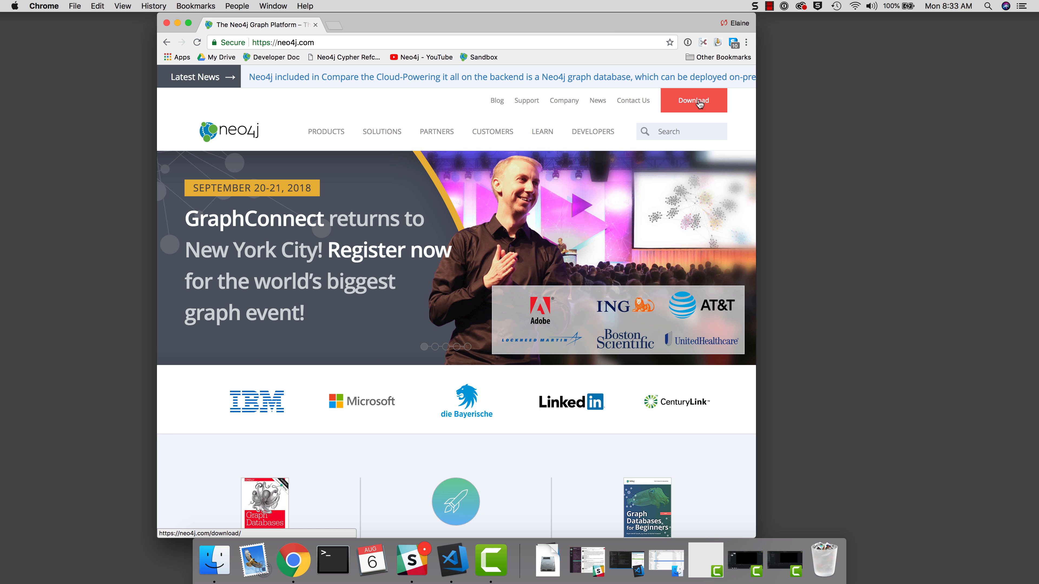
- Go from the neo4j.com homepage to the Download Neo4j page via the Download button
left_click(700, 103)
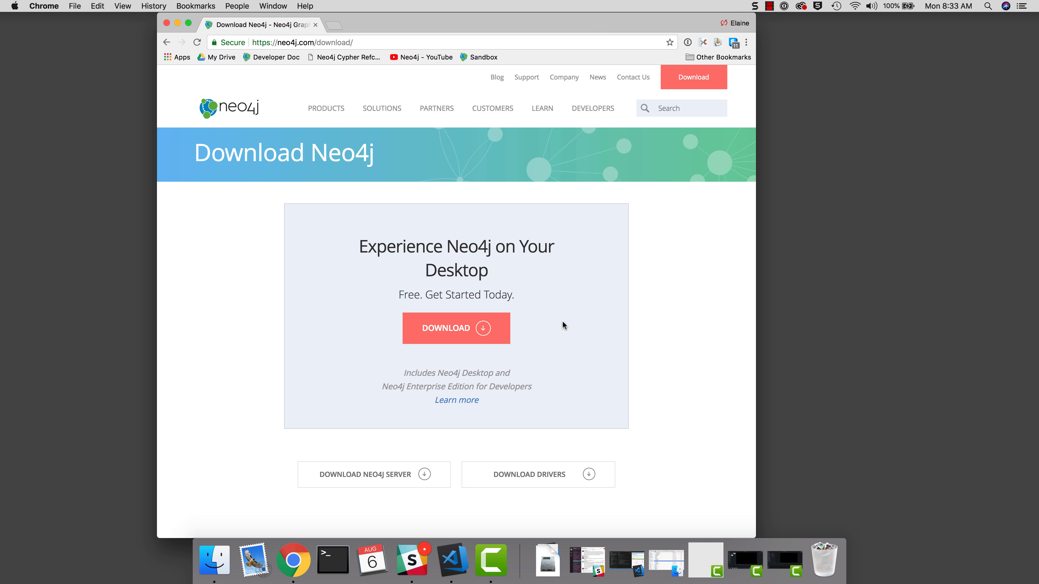
- Submit the Neo4j Desktop download form with country United States and state California
left_click(483, 328)
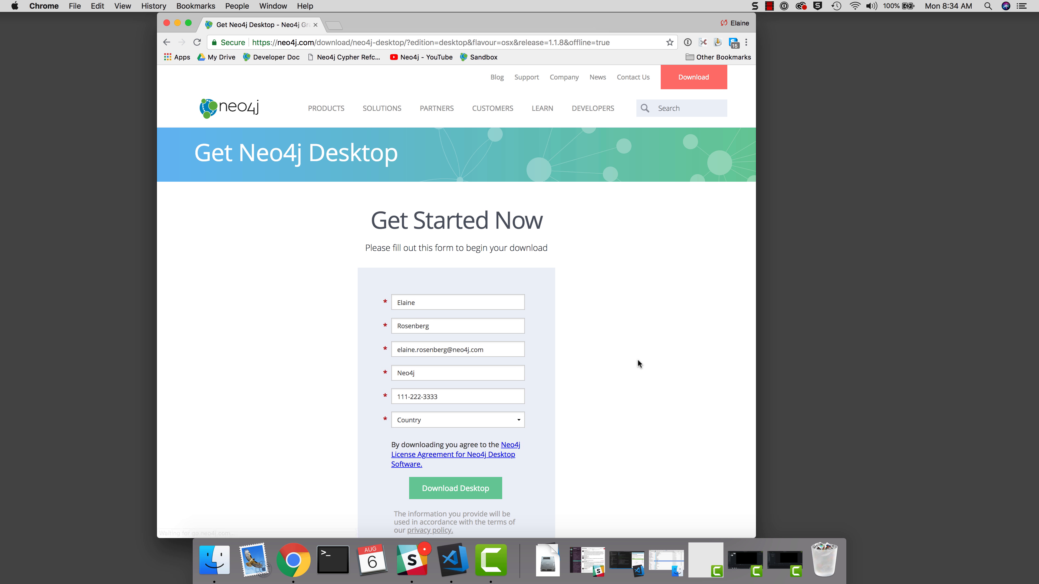
scroll(638, 364, "down", 3)
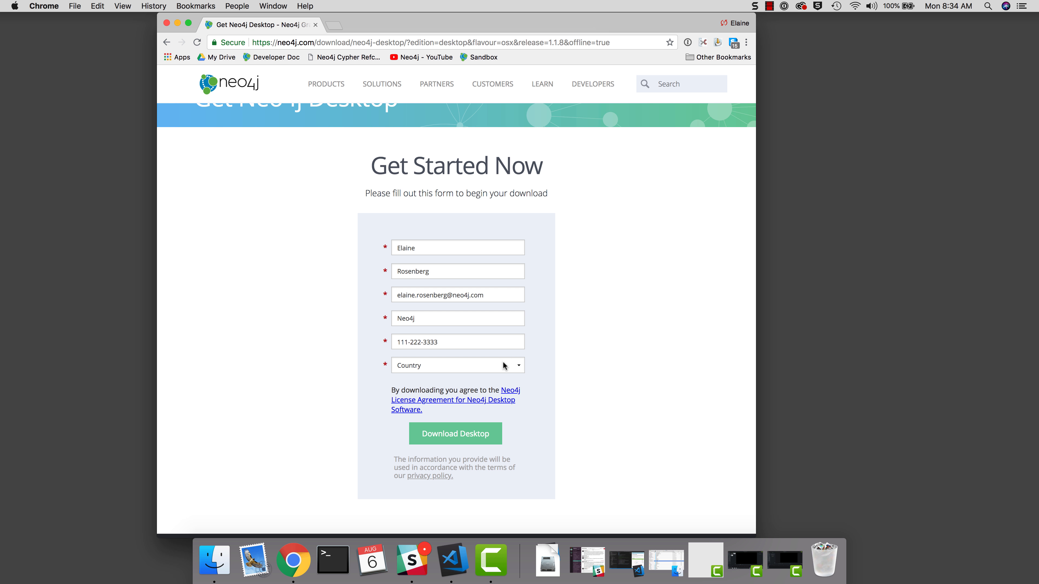
left_click(518, 367)
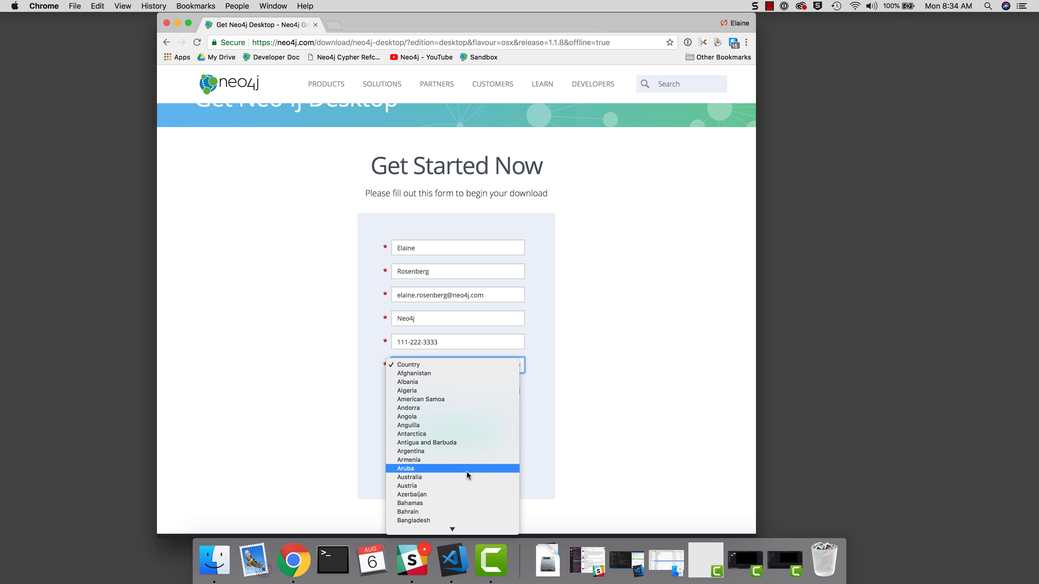
scroll(483, 444, "down", 15)
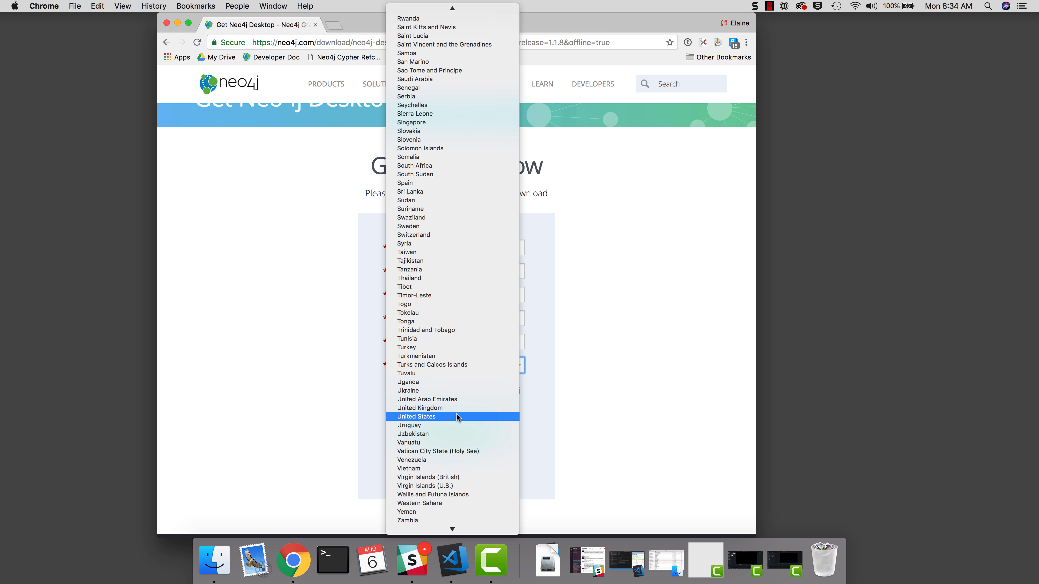
left_click(456, 416)
left_click(462, 389)
left_click(467, 430)
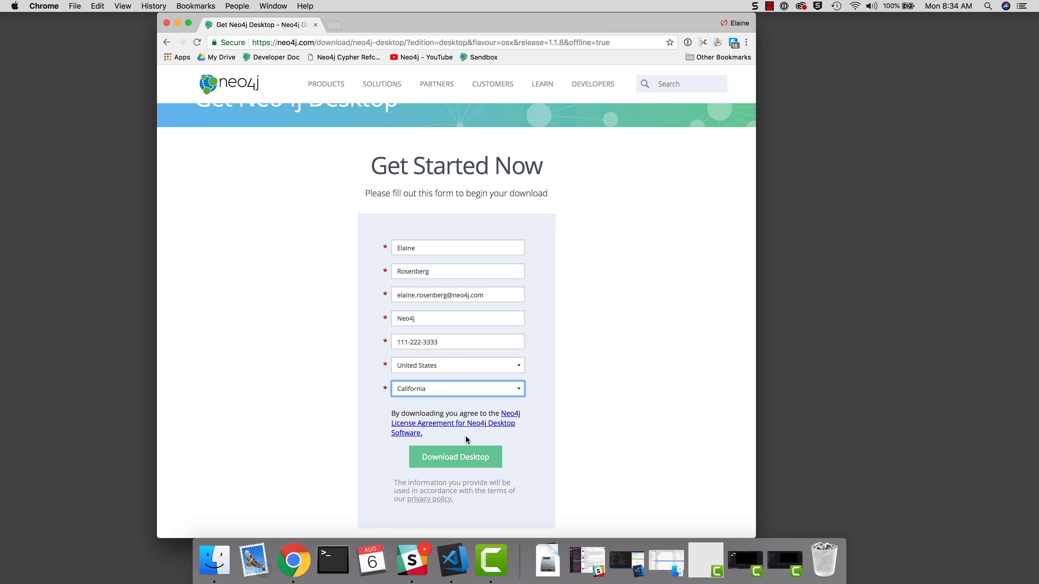
left_click(465, 457)
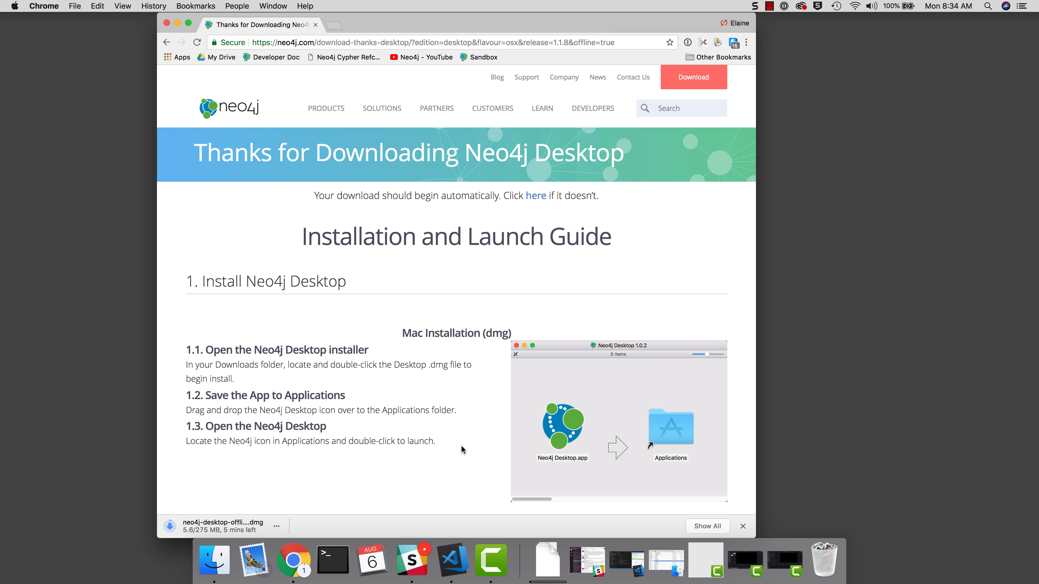
scroll(461, 447, "down", 10)
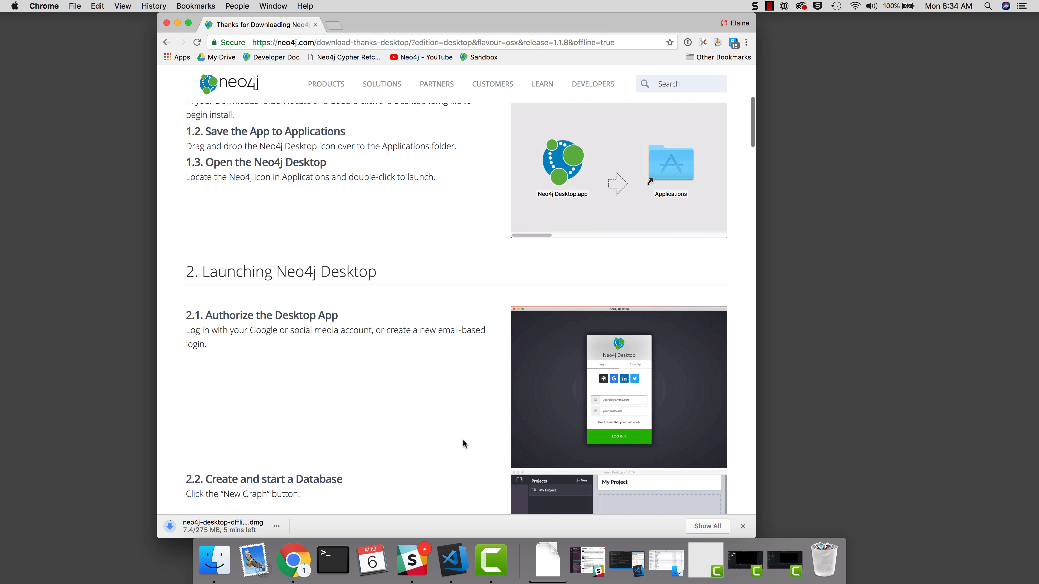
scroll(463, 439, "down", 12)
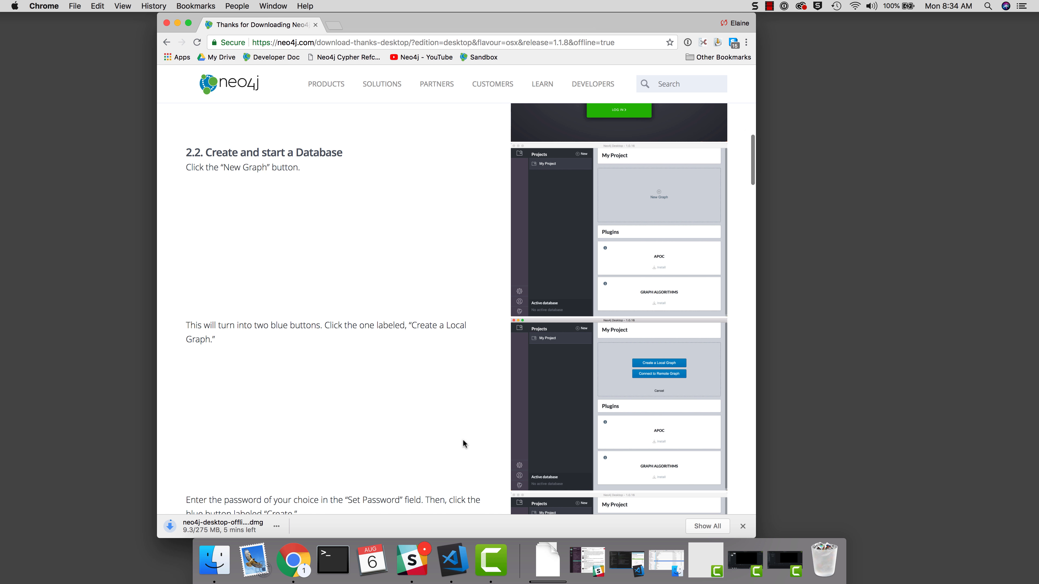
scroll(463, 440, "up", 20)
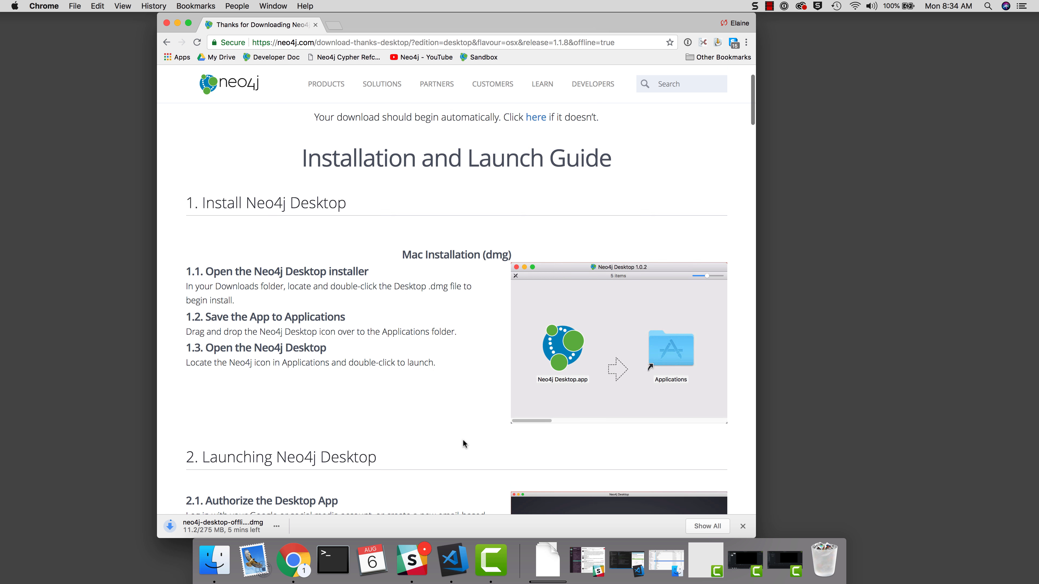
scroll(462, 440, "up", 3)
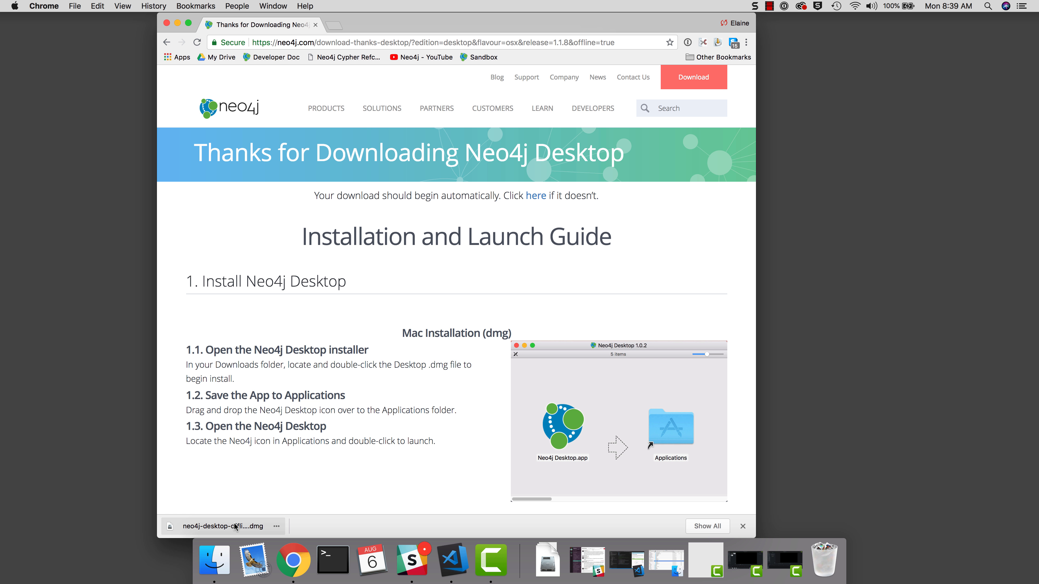
- Copy Neo4j Desktop.app from the disk image into Applications, close the installer, and minimise Chrome
left_click(235, 527)
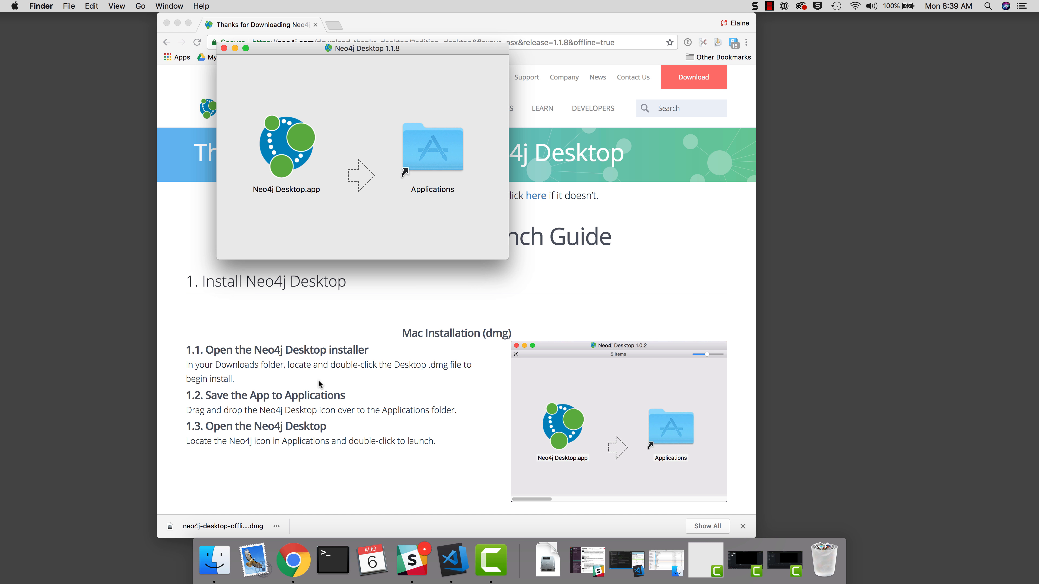
left_click_drag(293, 146, 437, 150)
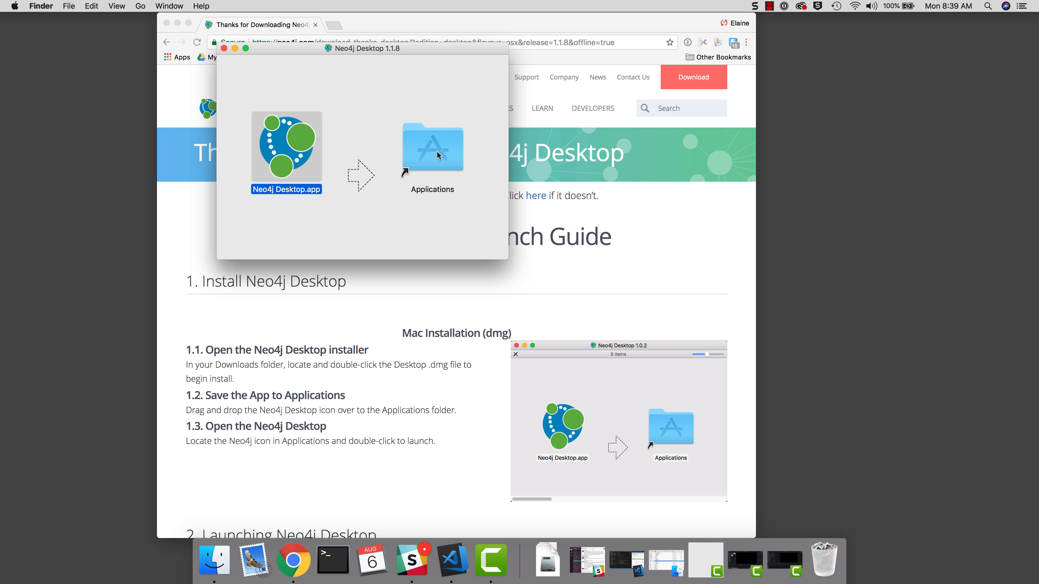
left_click(224, 48)
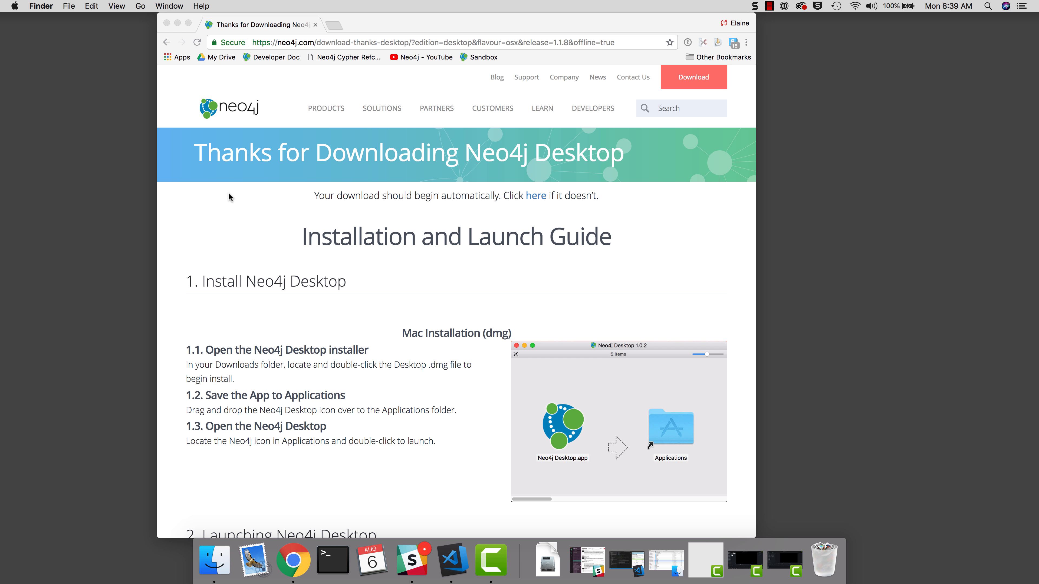
left_click(202, 234)
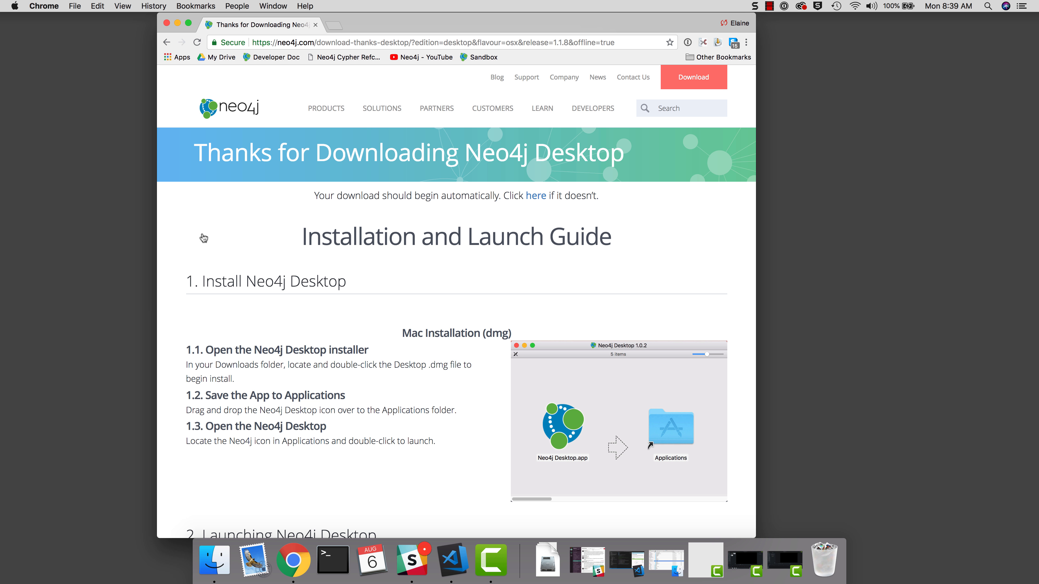
key("super+m")
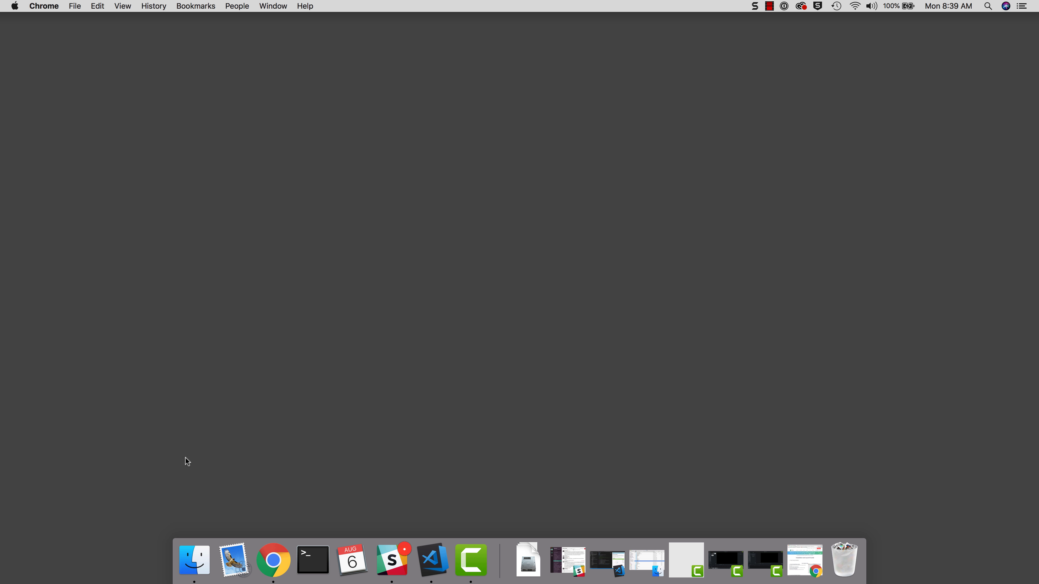
- Launch Neo4j Desktop.app from the Applications folder in a new Finder window
left_click(195, 561)
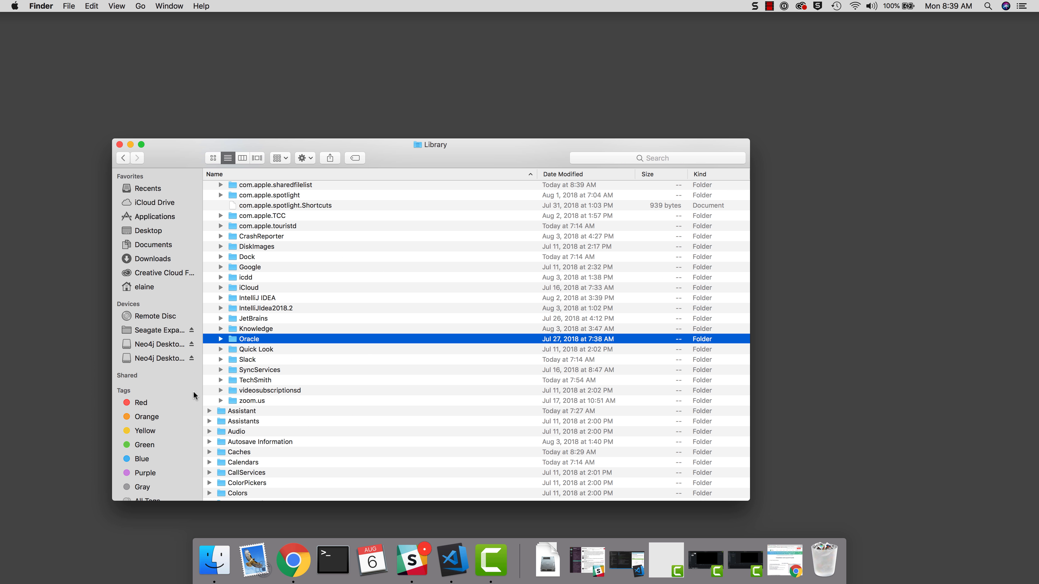
left_click(159, 219)
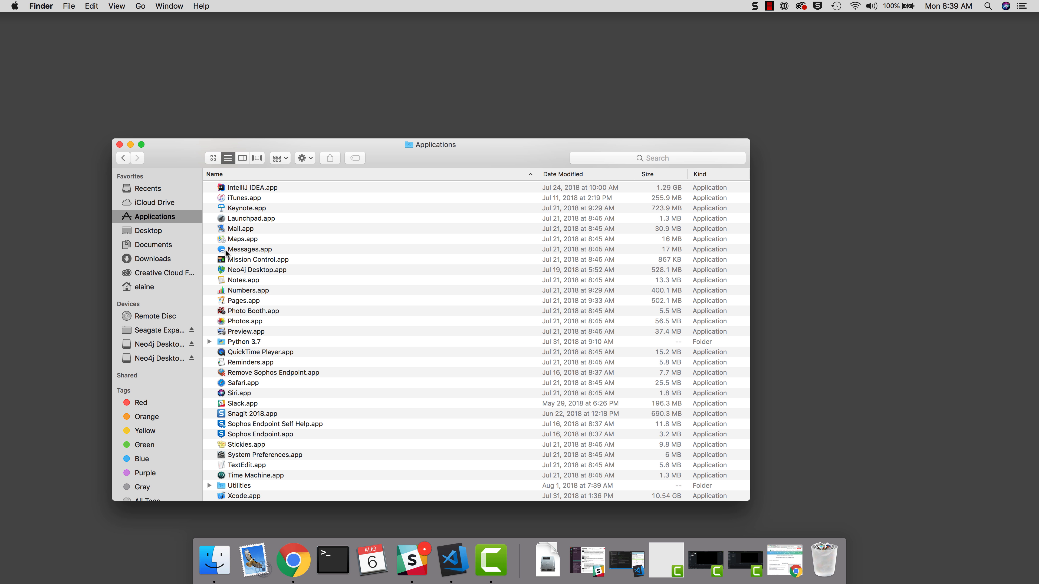
double_click(262, 271)
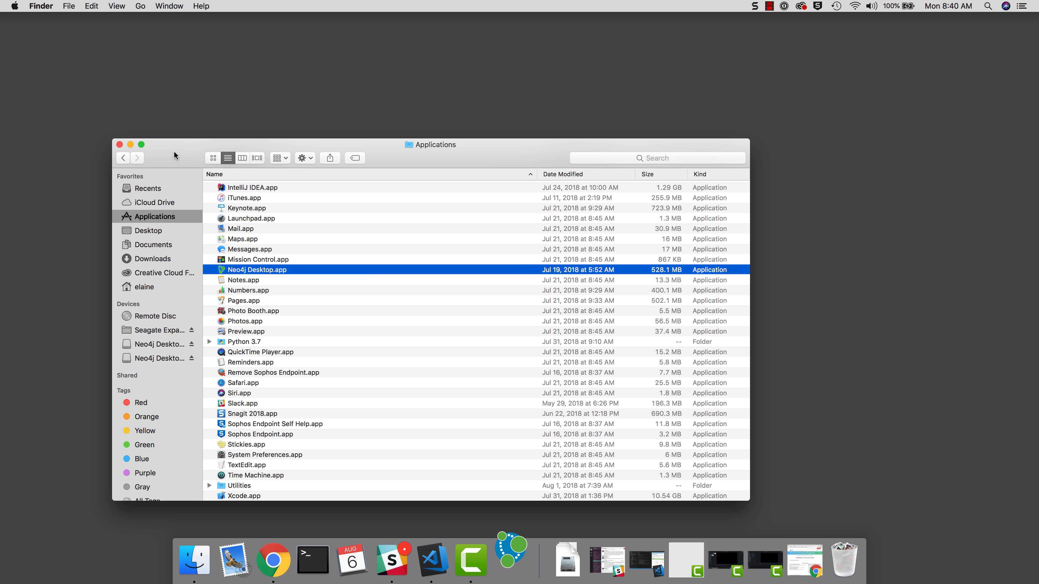
key("super+m")
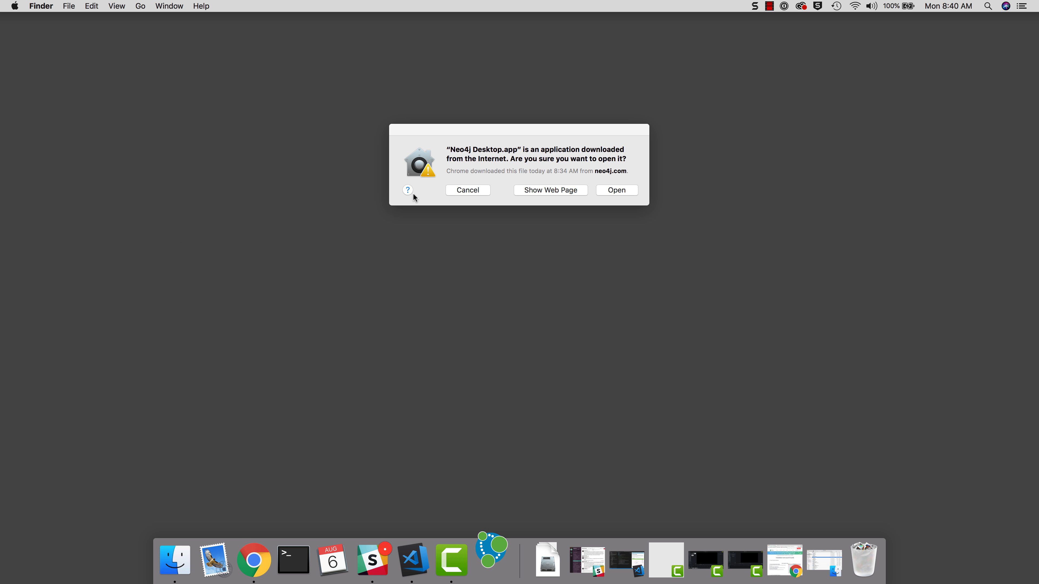
- Confirm opening Neo4j Desktop, accept the licence agreement and skip registration for now
left_click(615, 191)
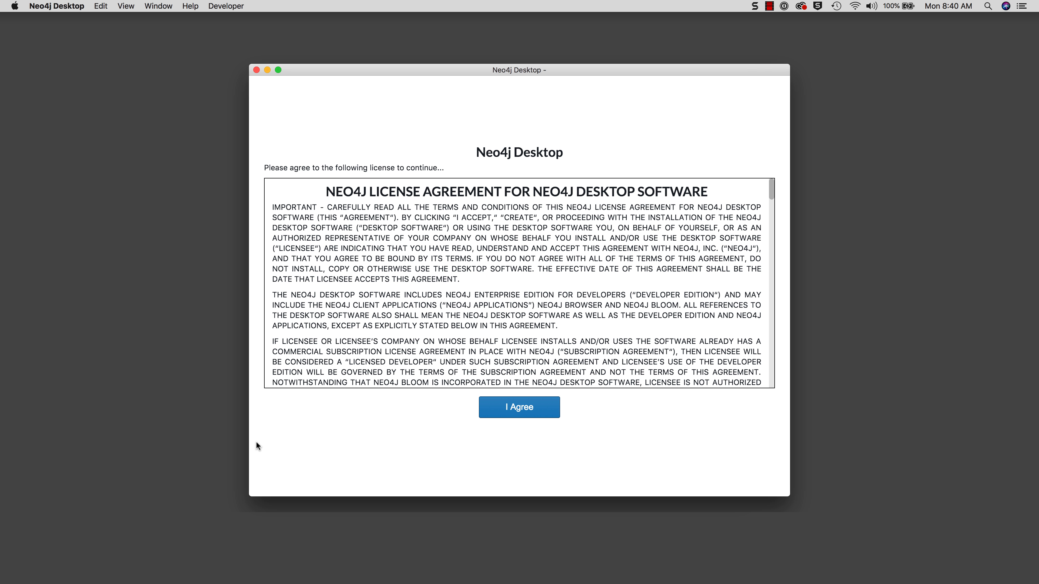
left_click(526, 407)
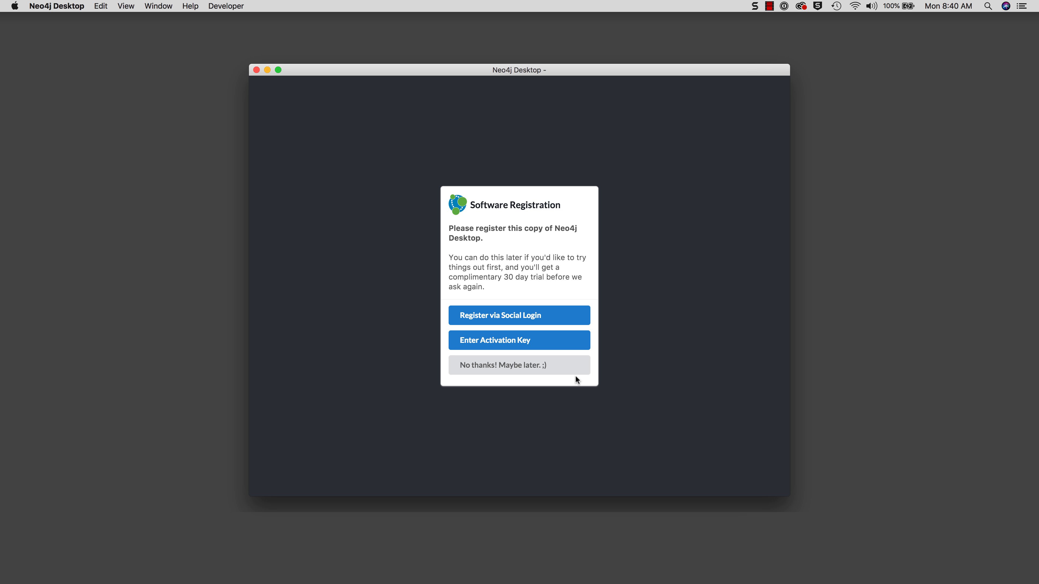
left_click(524, 360)
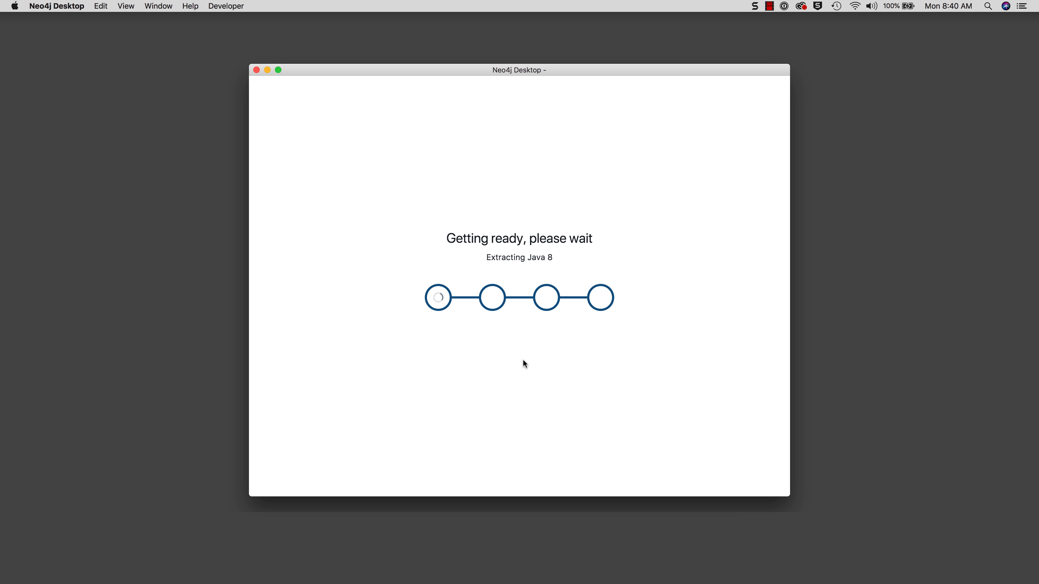
left_click(879, 403)
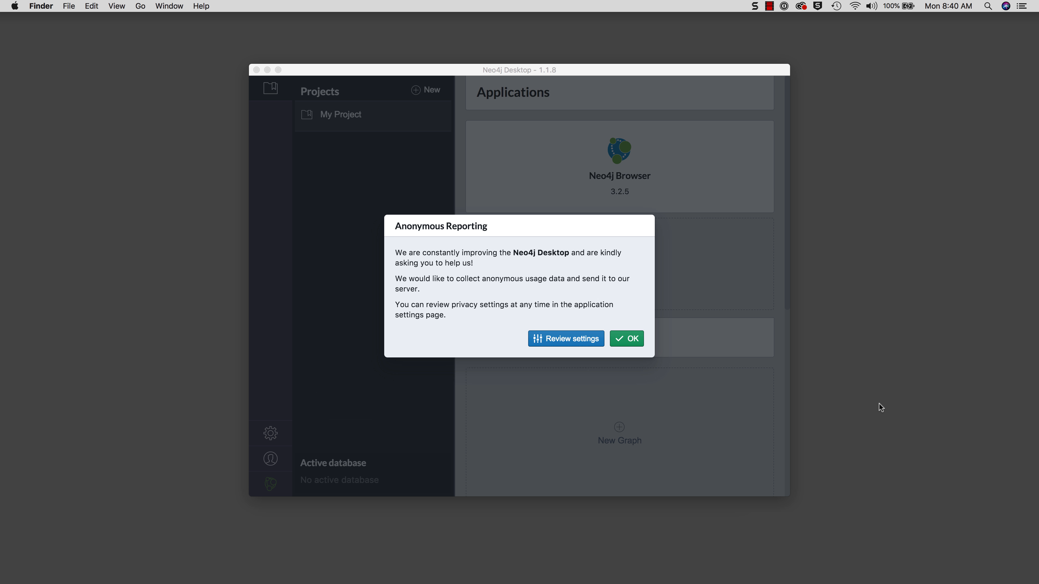
- Accept anonymous usage reporting with OK to reach the My Project page
left_click(634, 342)
left_click(634, 342)
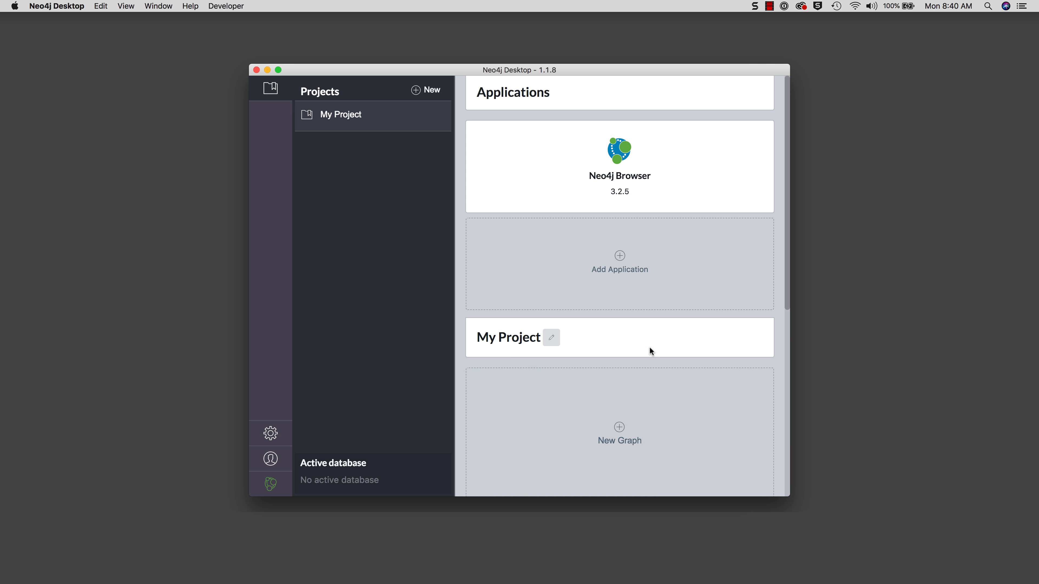
left_click(890, 419)
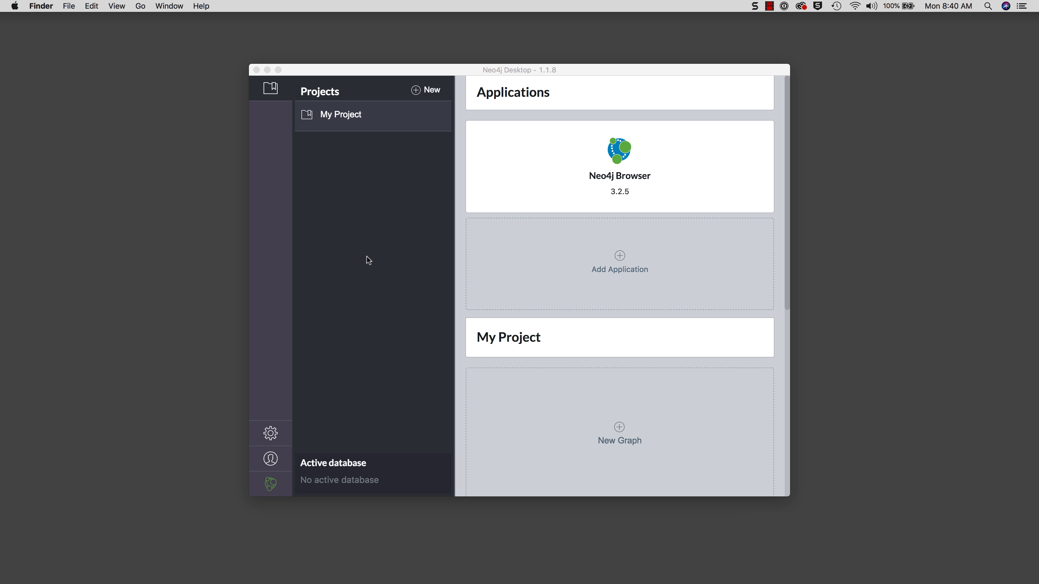
left_click(272, 240)
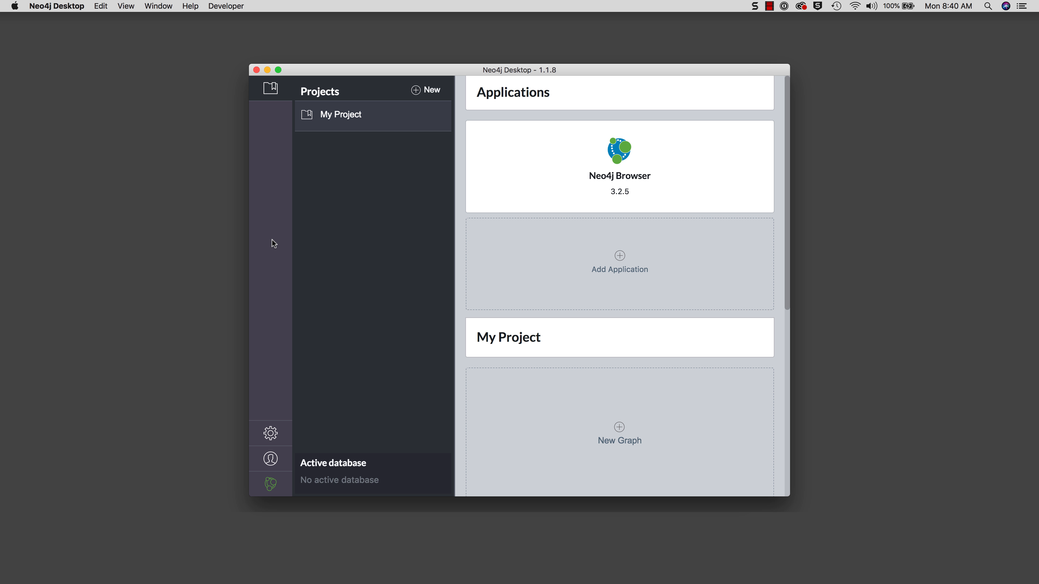
left_click(270, 434)
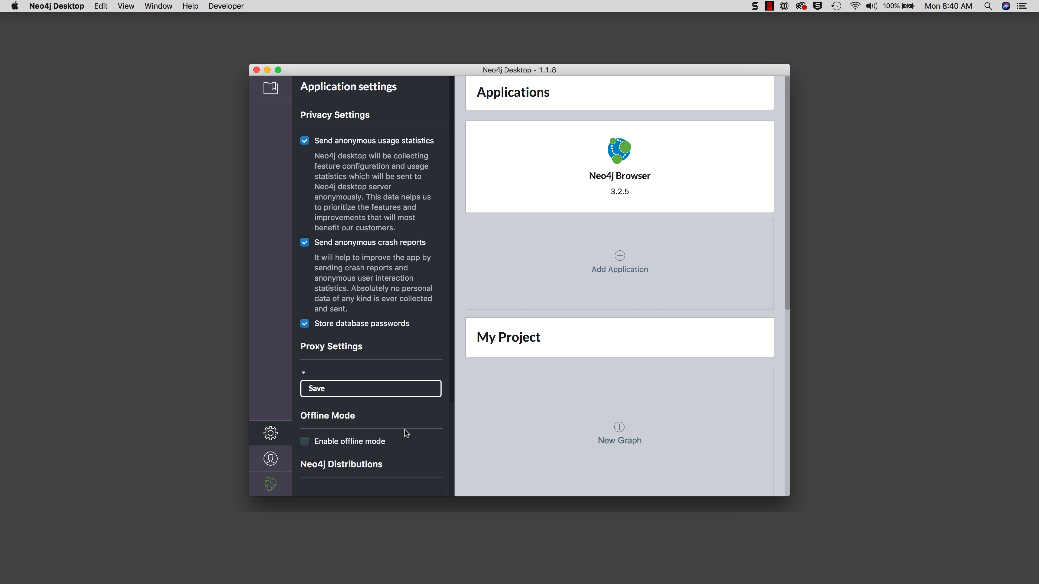
scroll(406, 433, "down", 5)
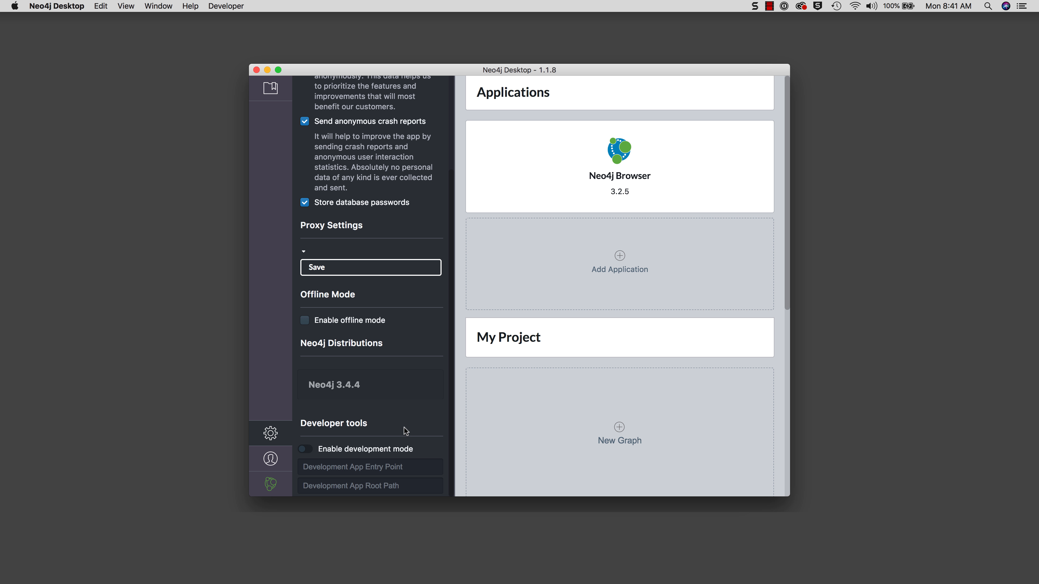
scroll(406, 431, "up", 5)
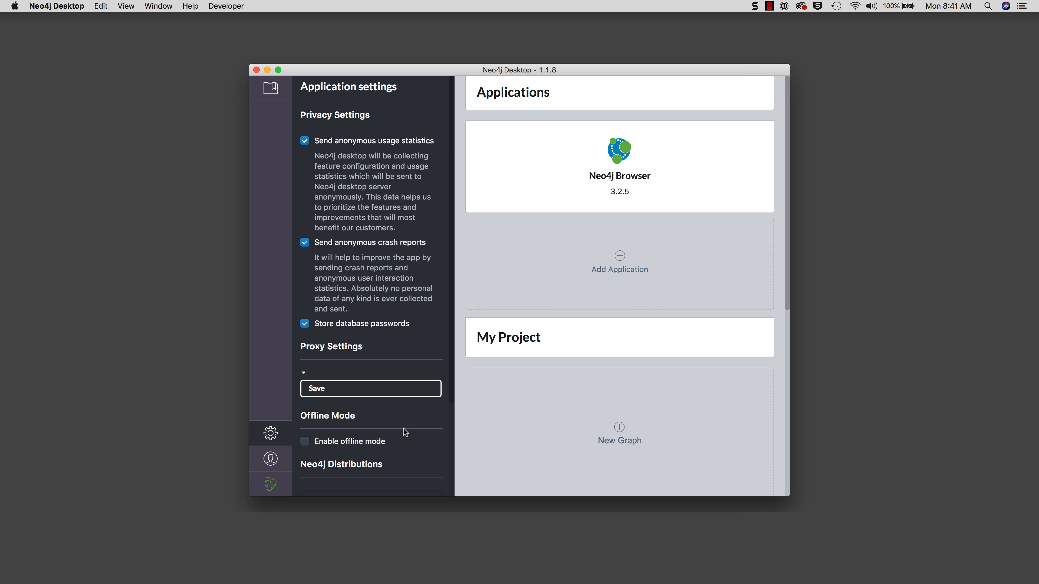
left_click(271, 459)
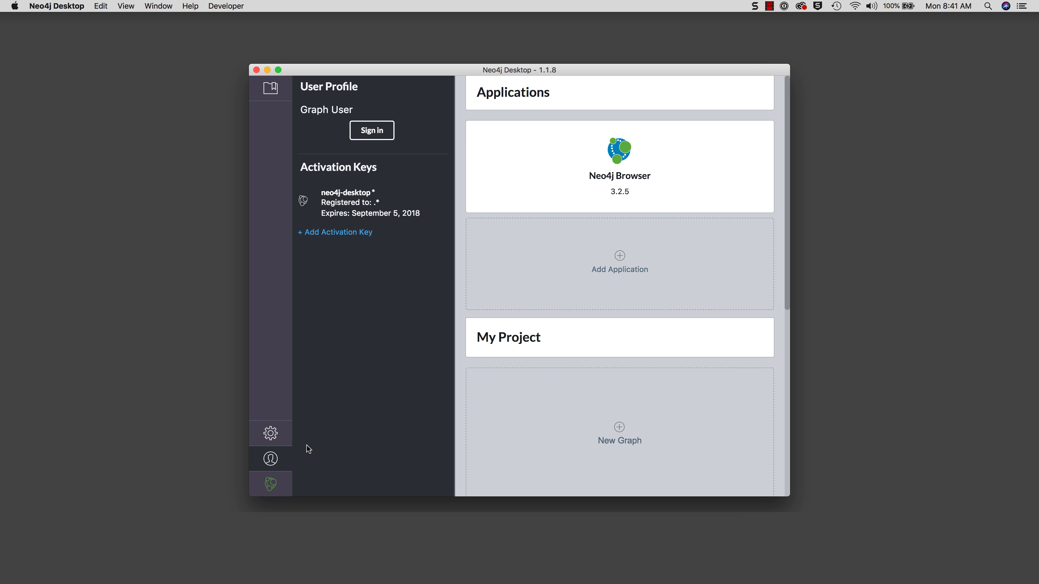
left_click(270, 486)
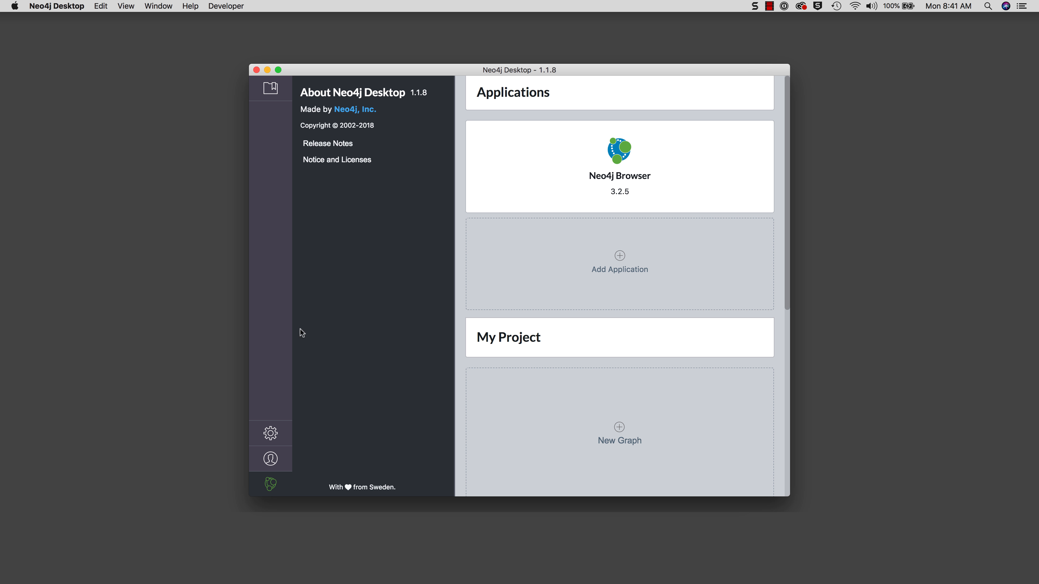
left_click(271, 89)
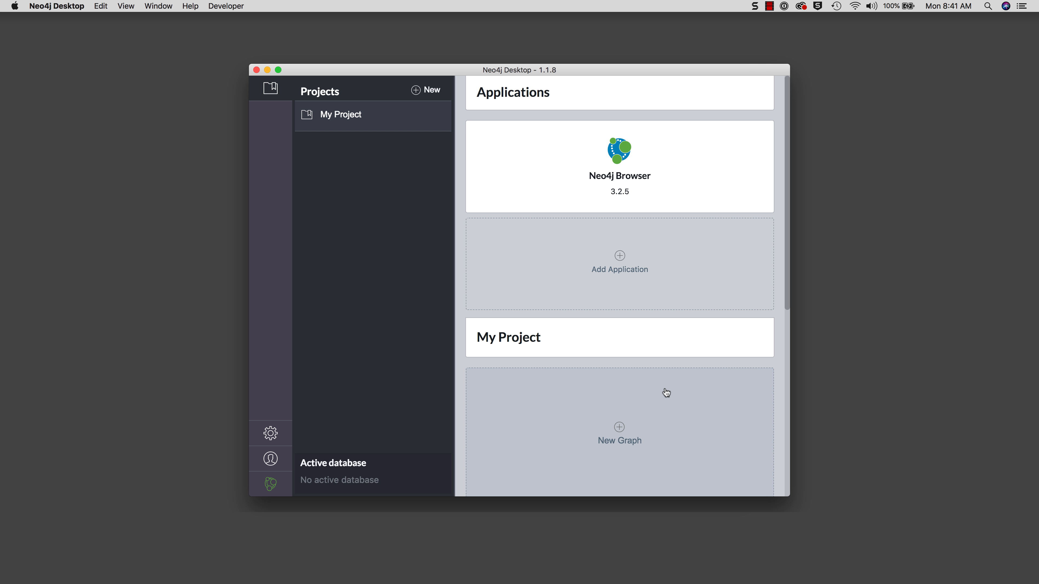
- Change the project title from My Project to TestMovies and confirm it
scroll(665, 392, "down", 3)
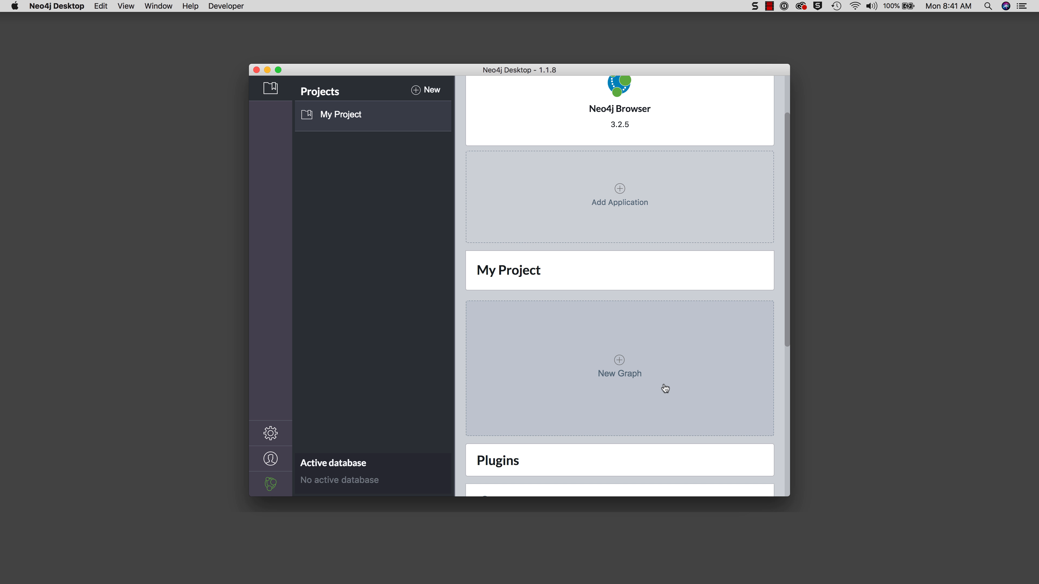
scroll(662, 384, "down", 10)
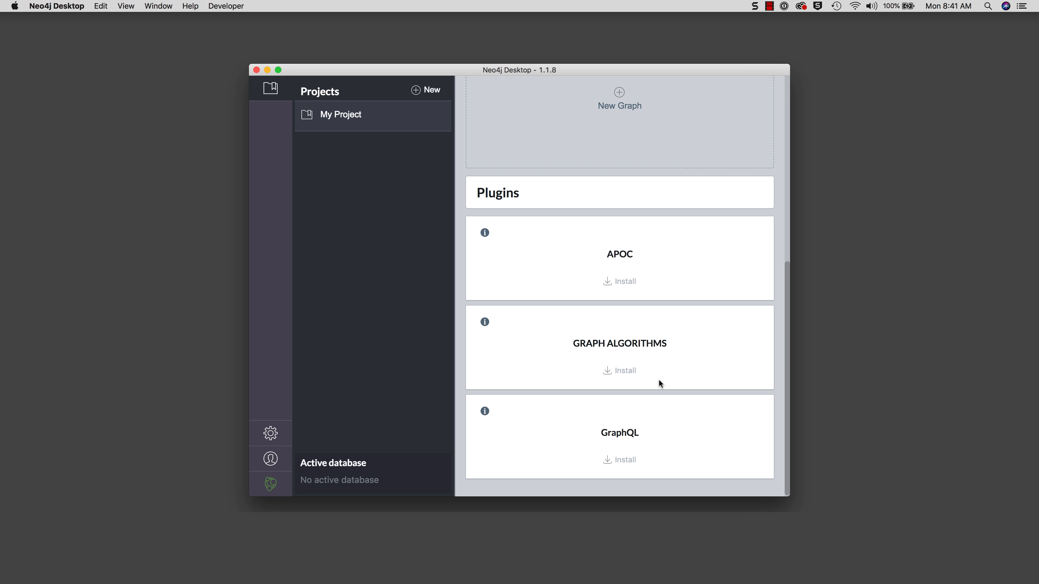
scroll(659, 382, "up", 12)
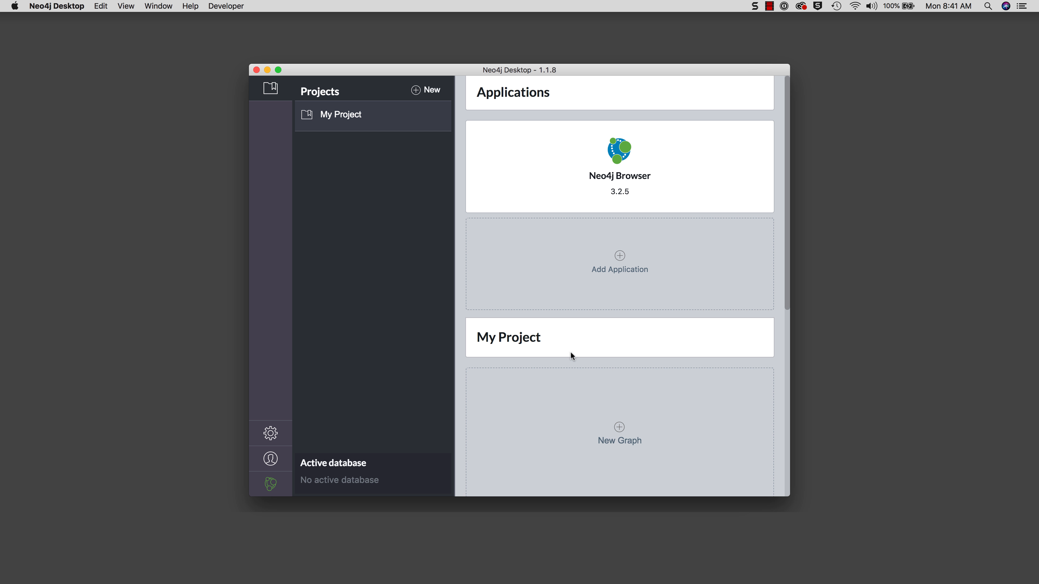
left_click(551, 338)
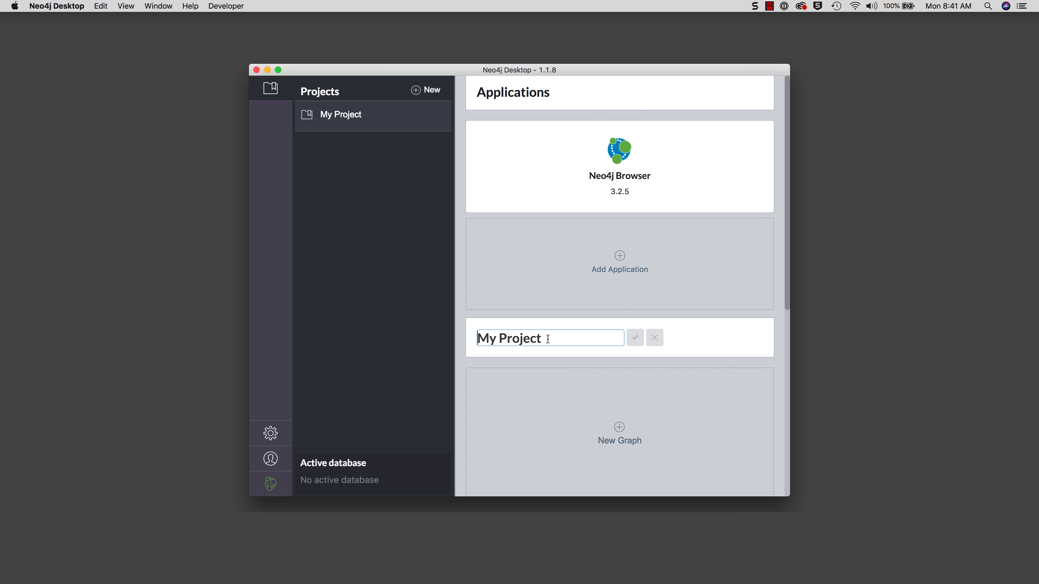
left_click_drag(548, 338, 456, 335)
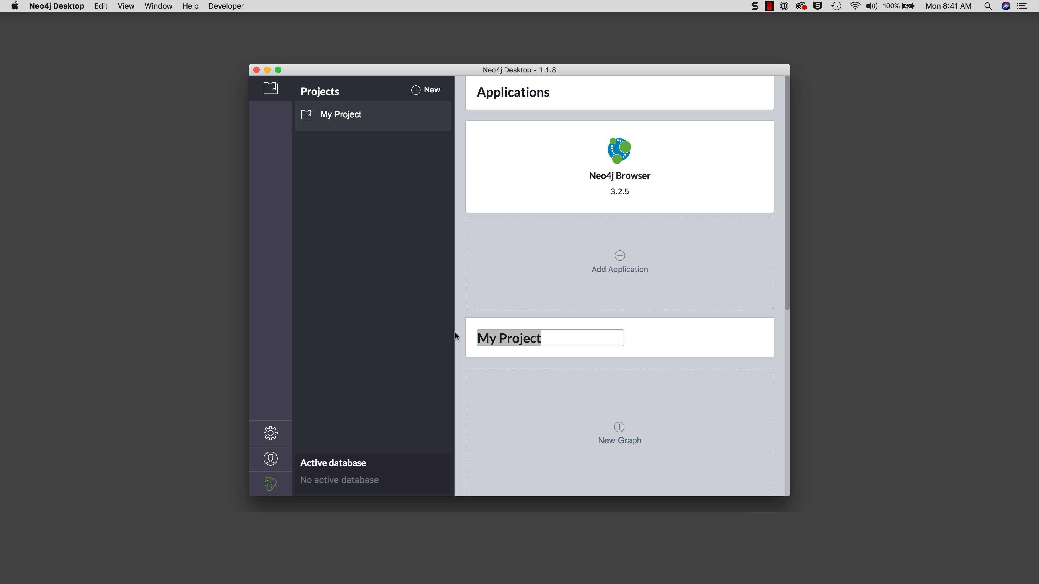
type("Tes")
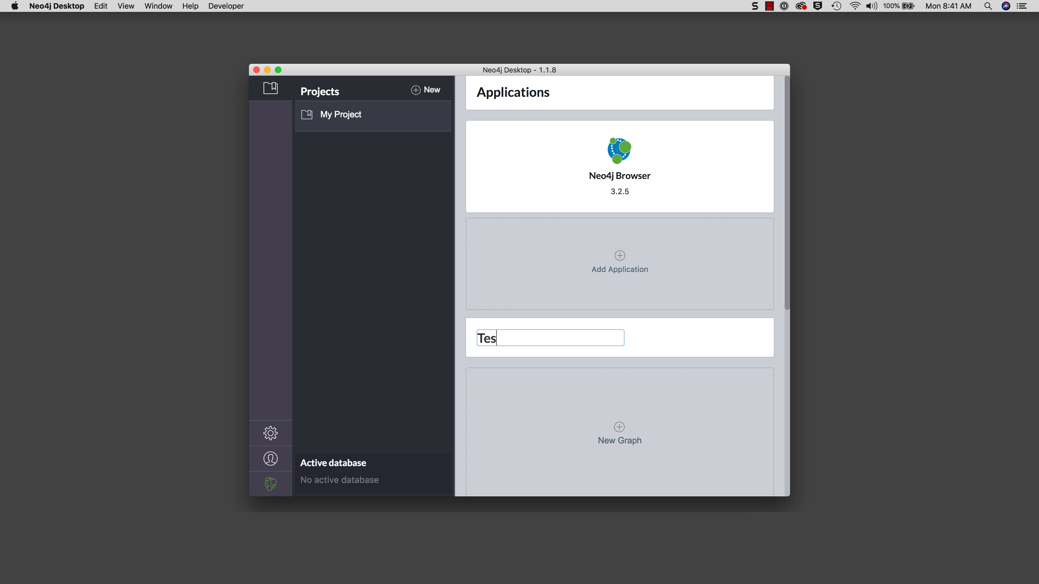
type("tMovies")
left_click(634, 341)
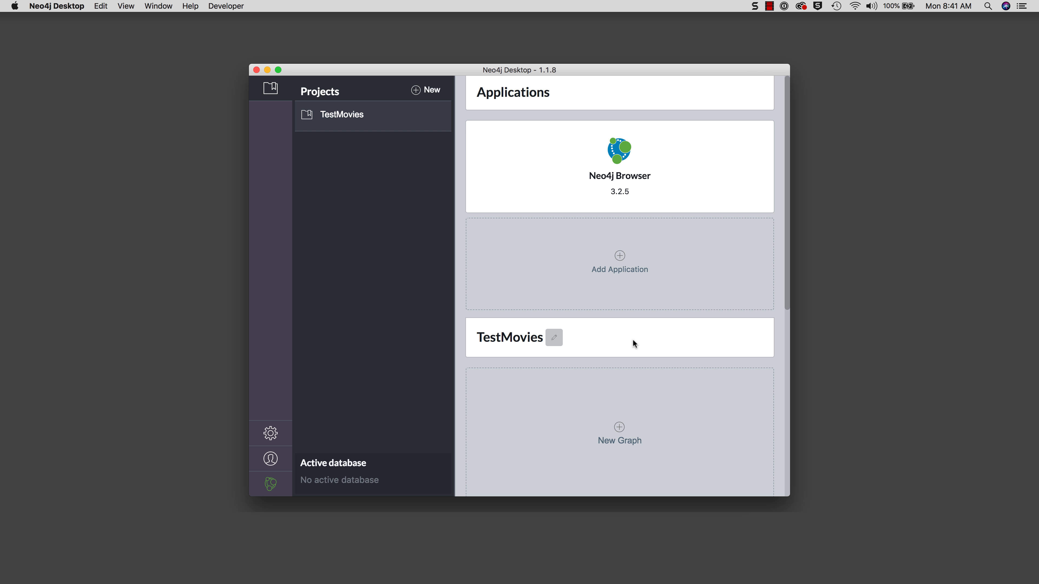
- Create a local Neo4j 3.4.4 graph named Graph, setting its database password
left_click(623, 431)
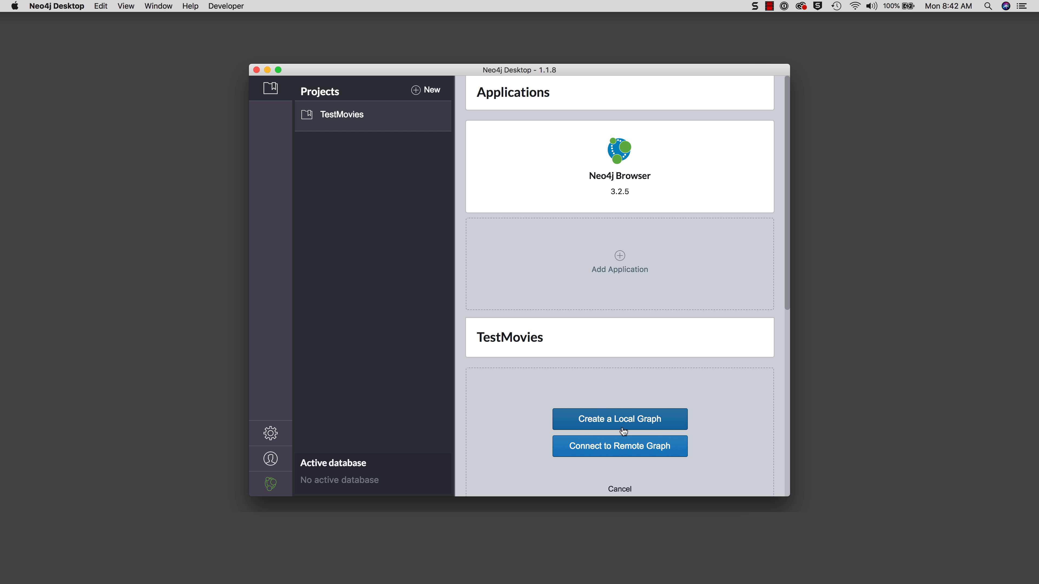
left_click(638, 424)
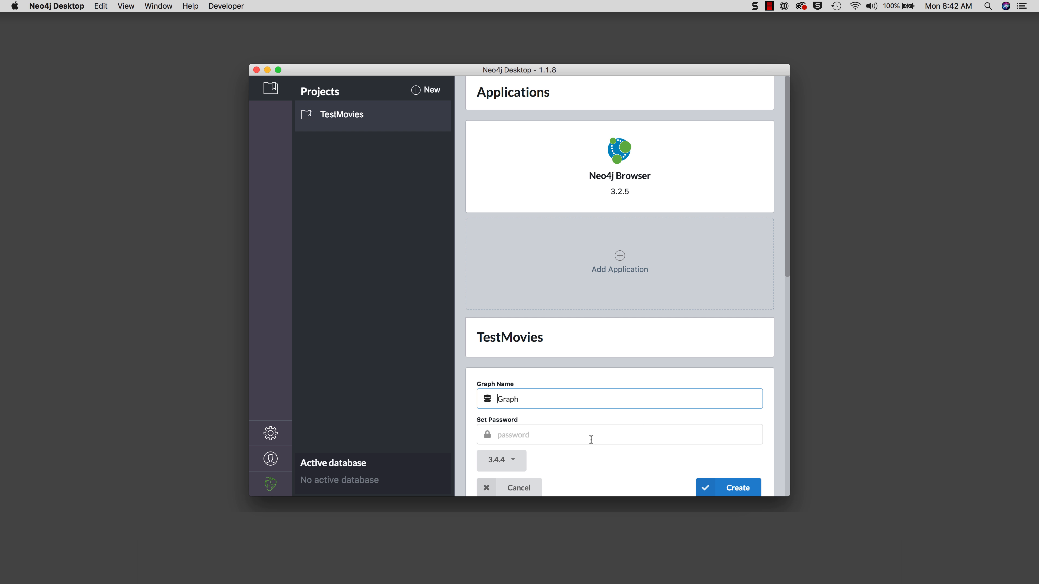
left_click(519, 431)
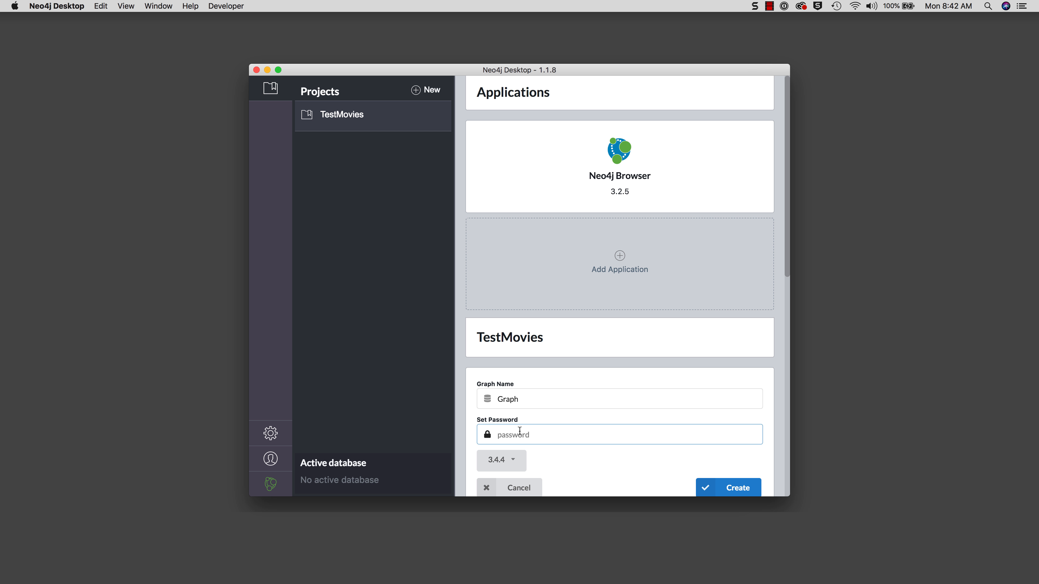
type("neo4j")
left_click(725, 486)
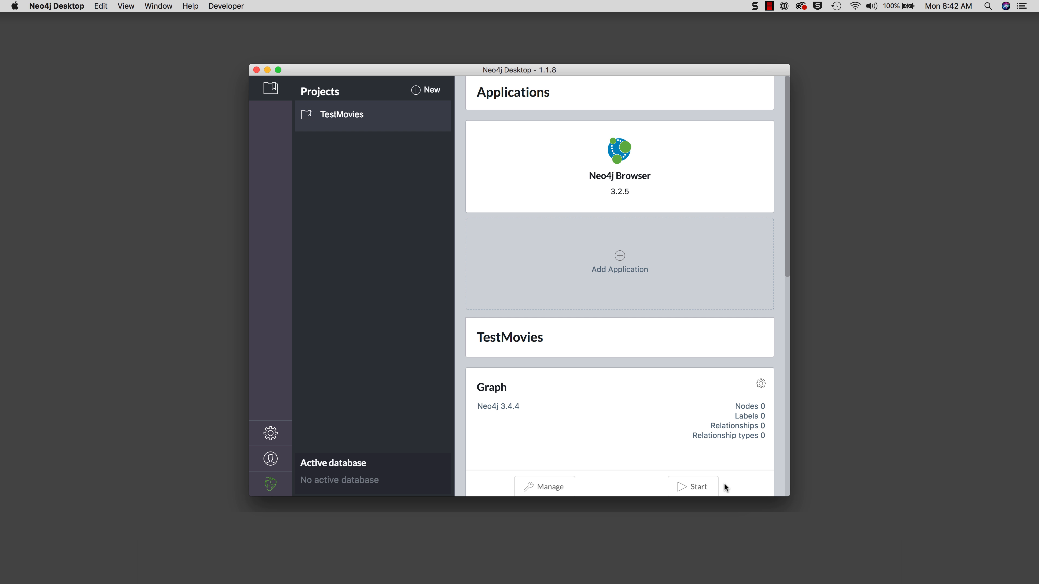
scroll(736, 465, "down", 4)
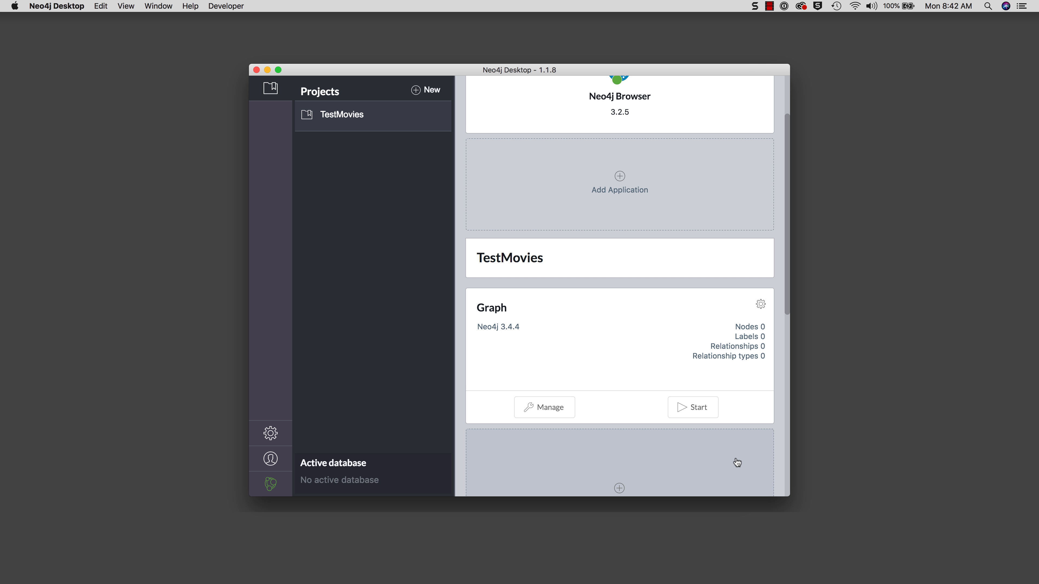
scroll(737, 462, "up", 2)
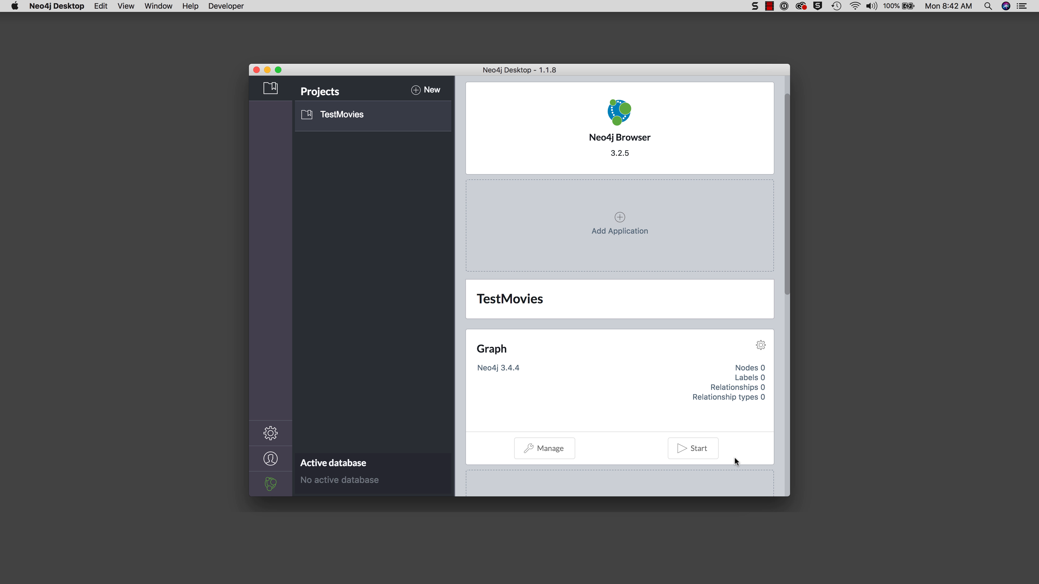
scroll(734, 458, "up", 2)
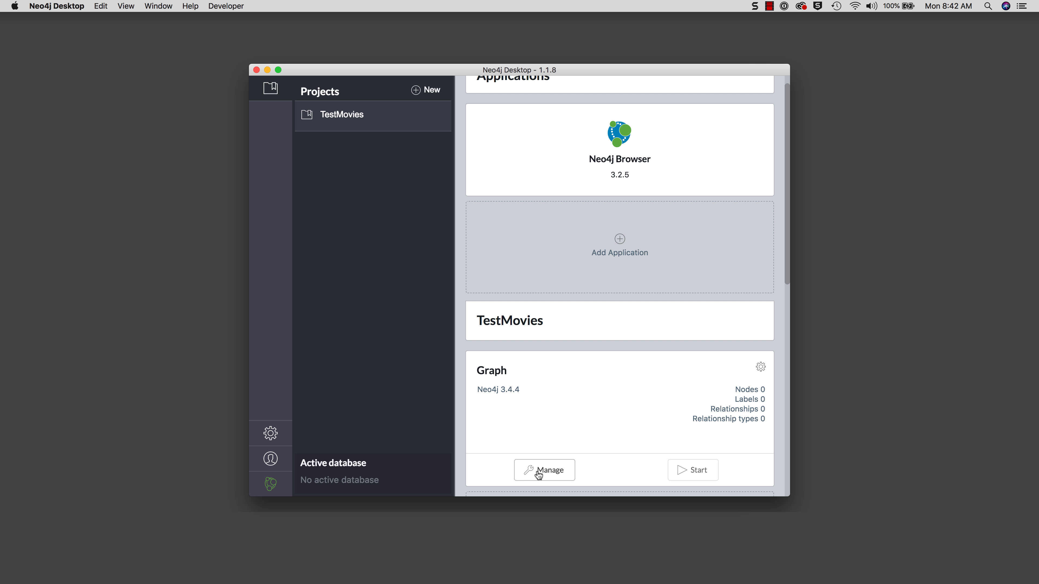
- Open Manage for the Graph database and browse its Settings configuration file
left_click(537, 470)
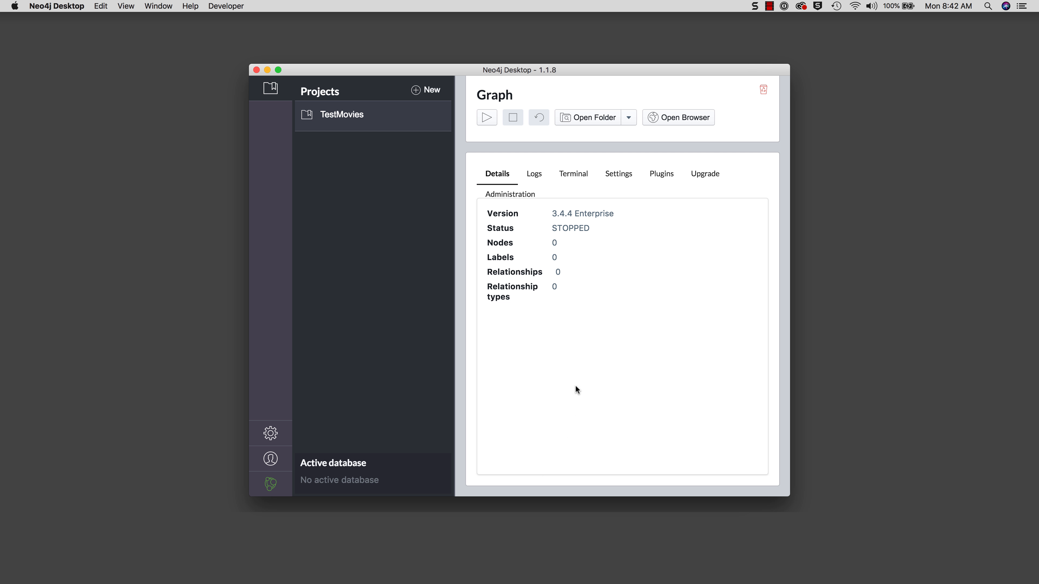
left_click(623, 176)
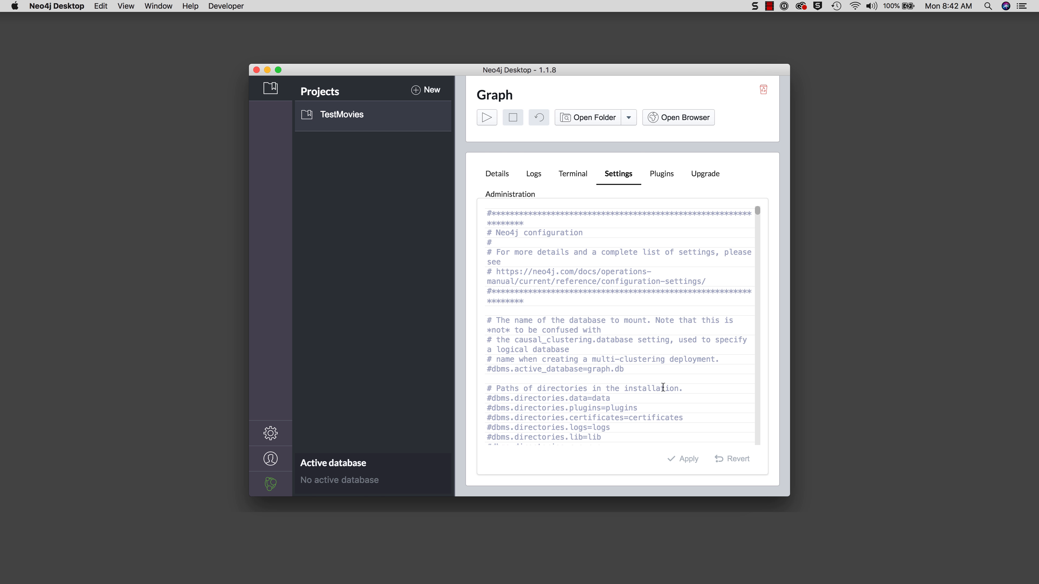
scroll(662, 387, "down", 15)
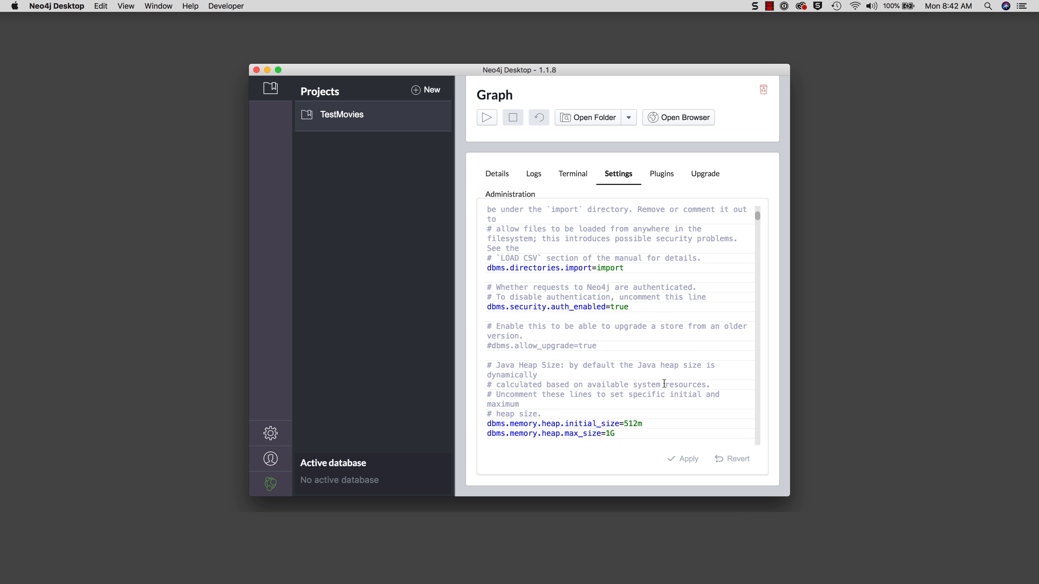
scroll(664, 384, "up", 15)
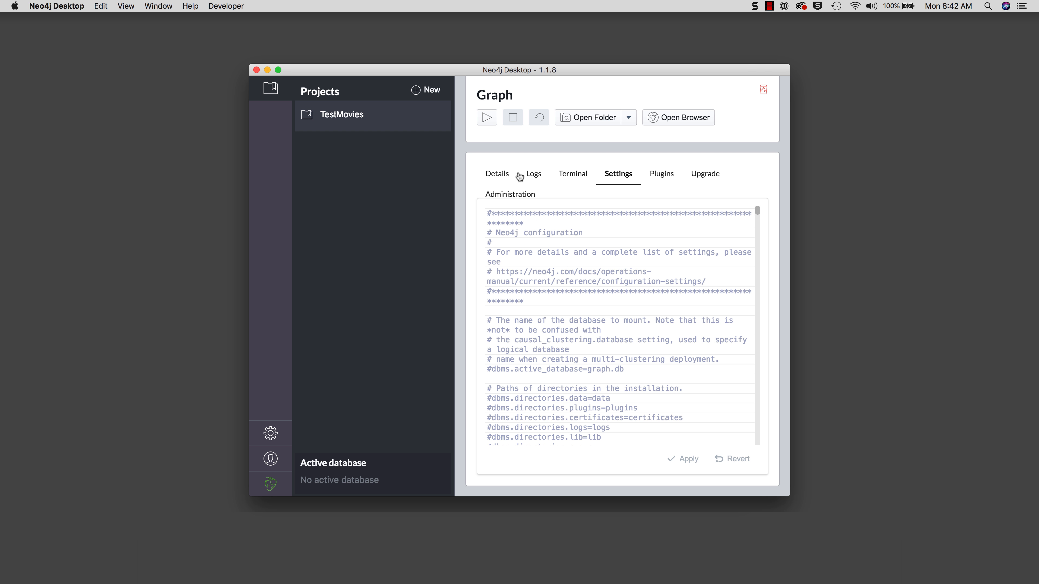
- Start the Graph database and stop it again once it is running
left_click(486, 120)
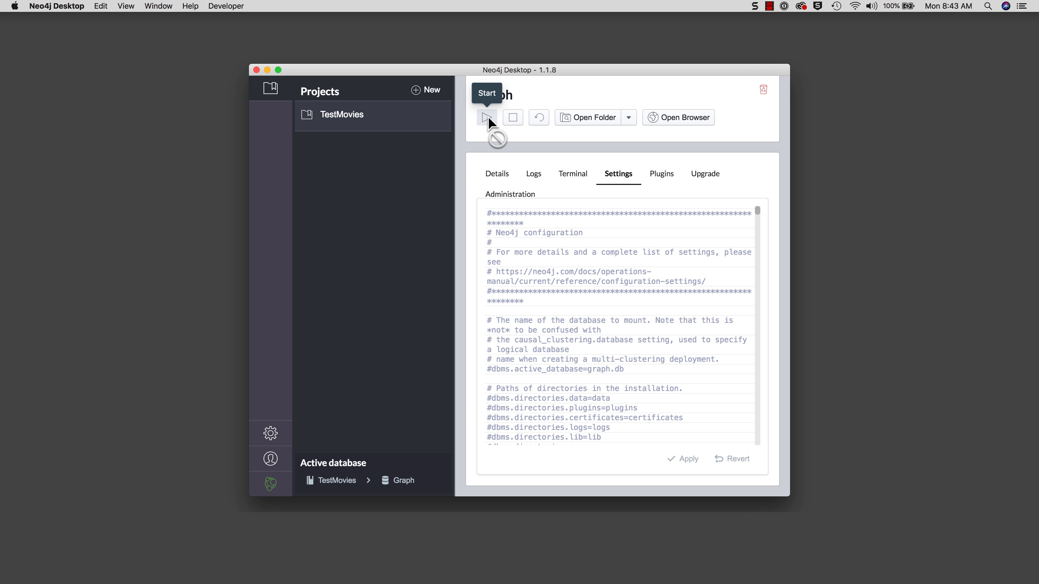
left_click(513, 119)
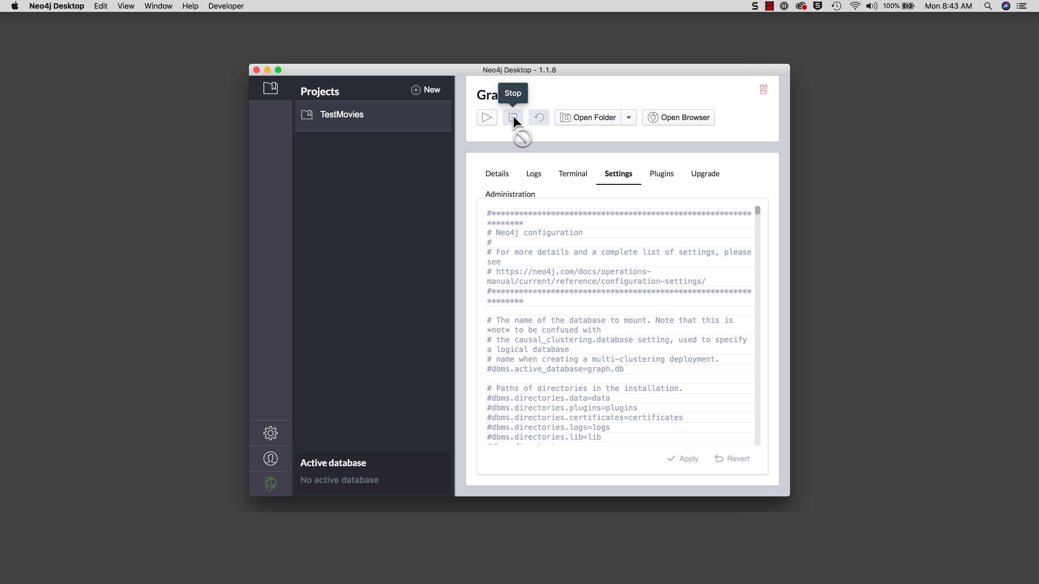